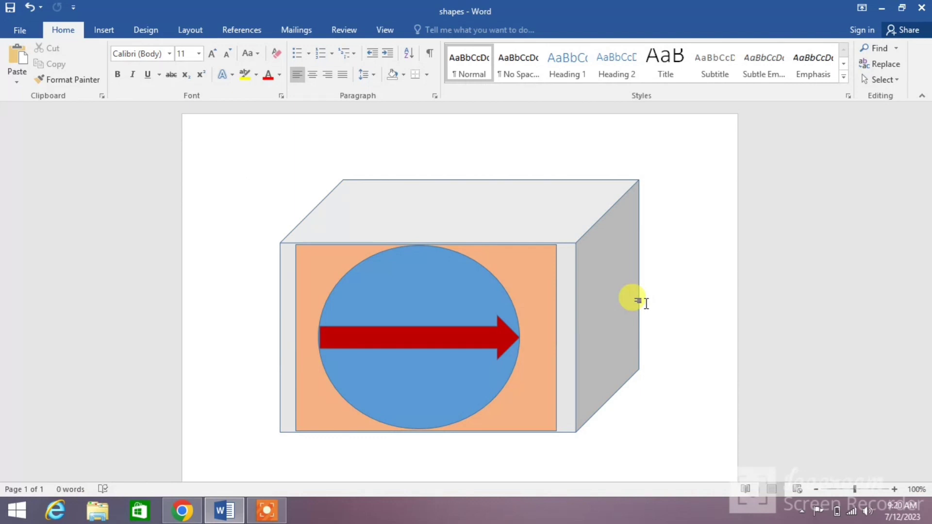
Select the grouped cube drawing and nudge it slightly lower on the page.
{"action": "left_click", "coordinate": [598, 284]}
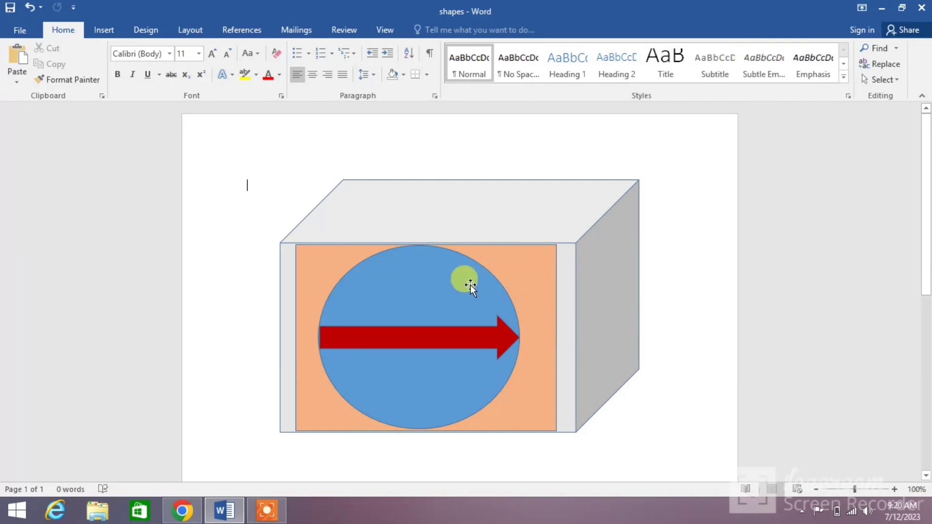
{"action": "left_click", "coordinate": [470, 284]}
{"action": "left_click", "coordinate": [482, 336]}
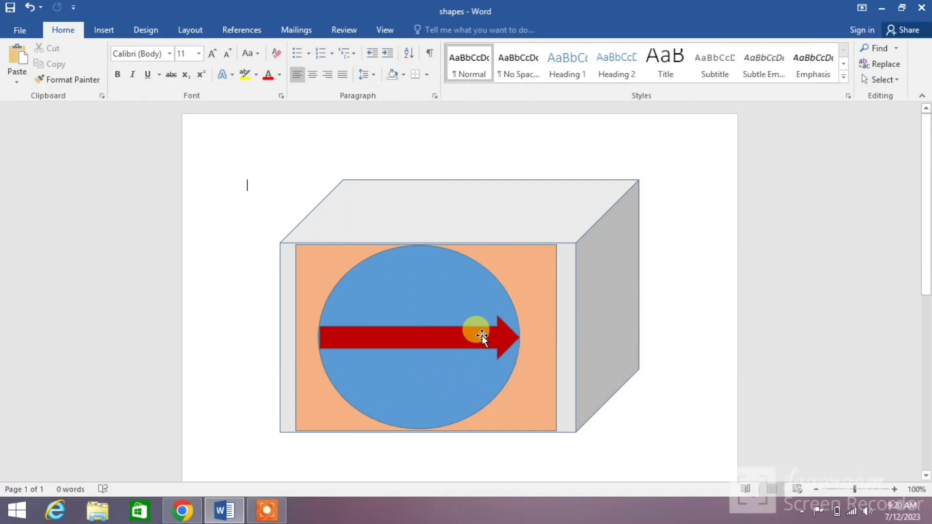
{"action": "left_click", "coordinate": [597, 283]}
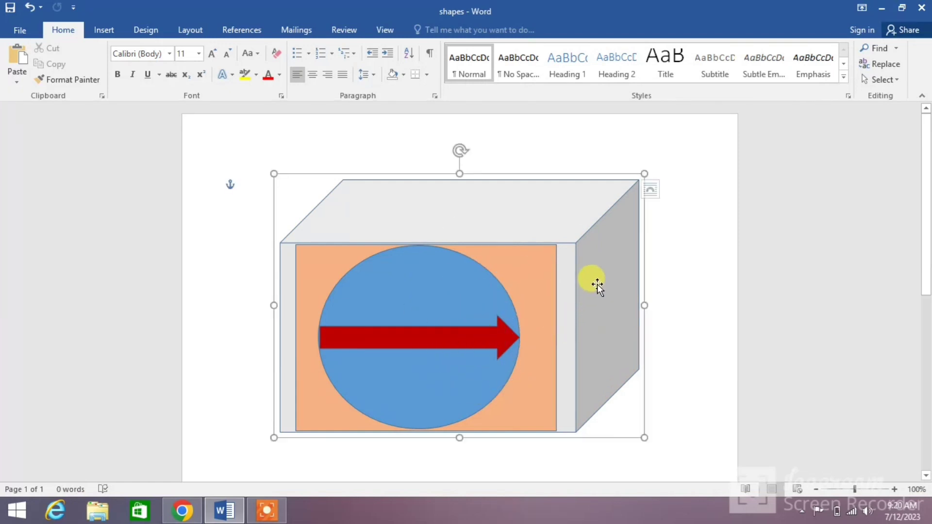
{"action": "left_click_drag", "start_coordinate": [552, 271], "coordinate": [561, 278]}
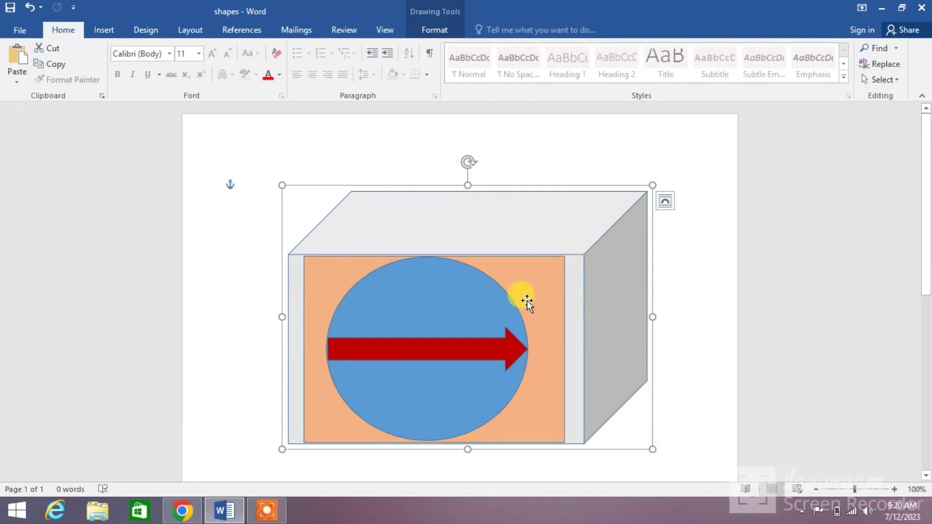
Create a new blank document.
{"action": "left_click", "coordinate": [15, 31]}
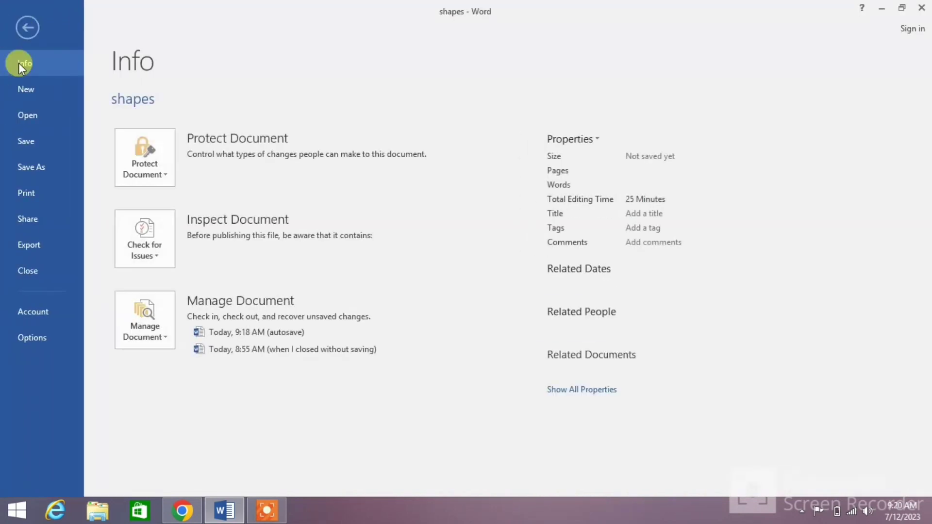
{"action": "left_click", "coordinate": [37, 99]}
{"action": "left_click", "coordinate": [135, 196]}
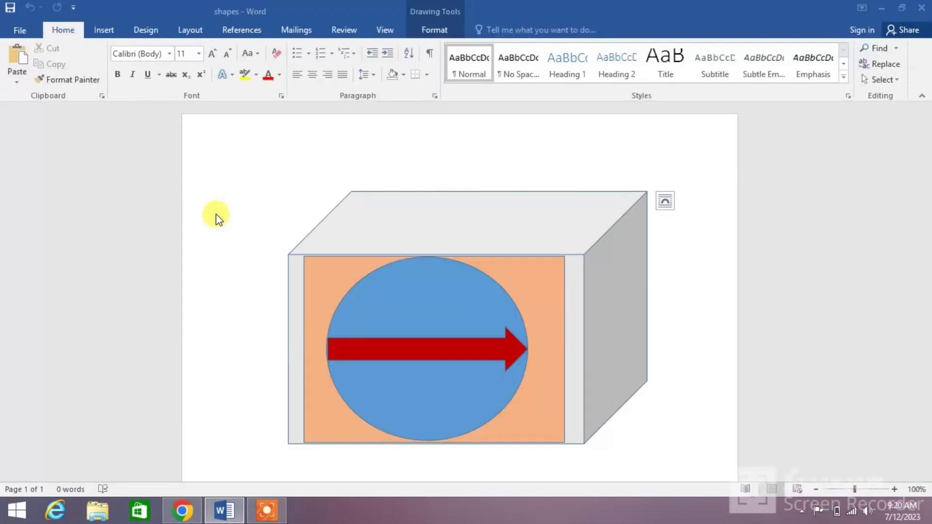
Draw a cube shape in the upper middle of the page.
{"action": "left_click", "coordinate": [118, 31]}
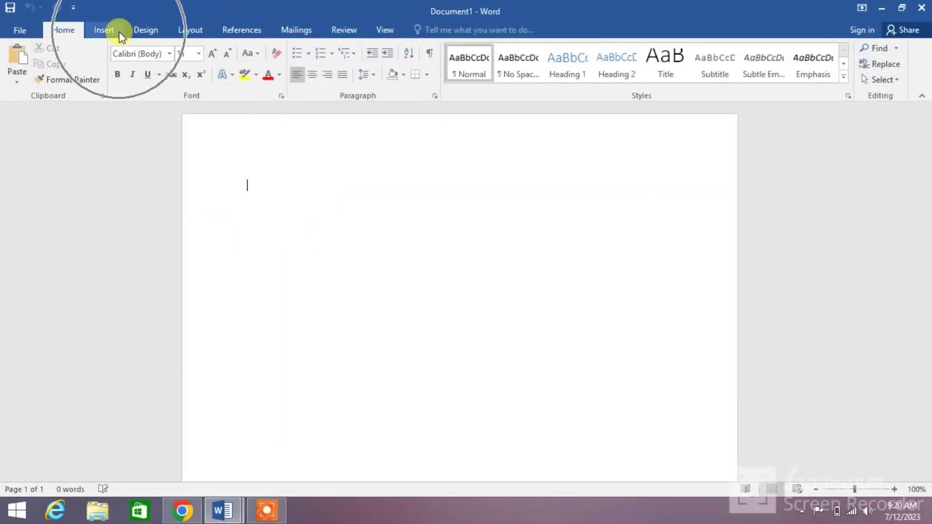
{"action": "left_click", "coordinate": [191, 81]}
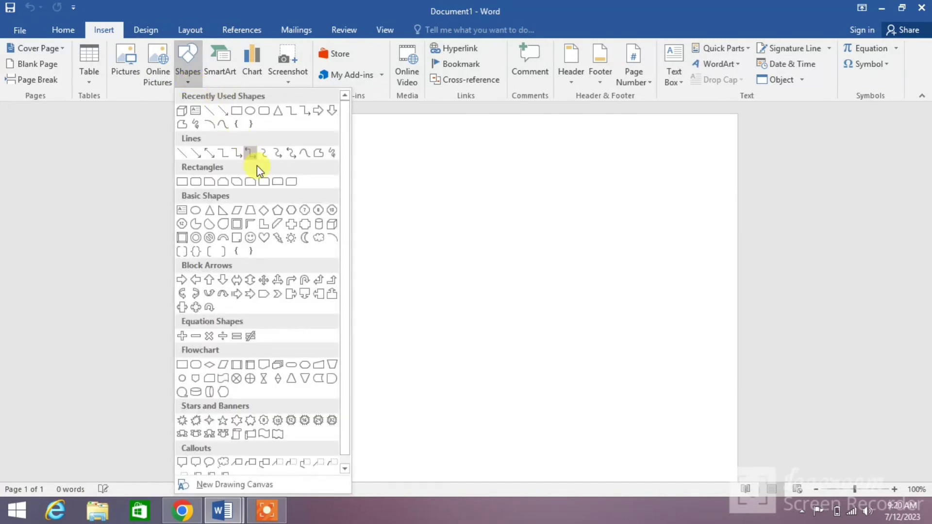
{"action": "left_click", "coordinate": [183, 117]}
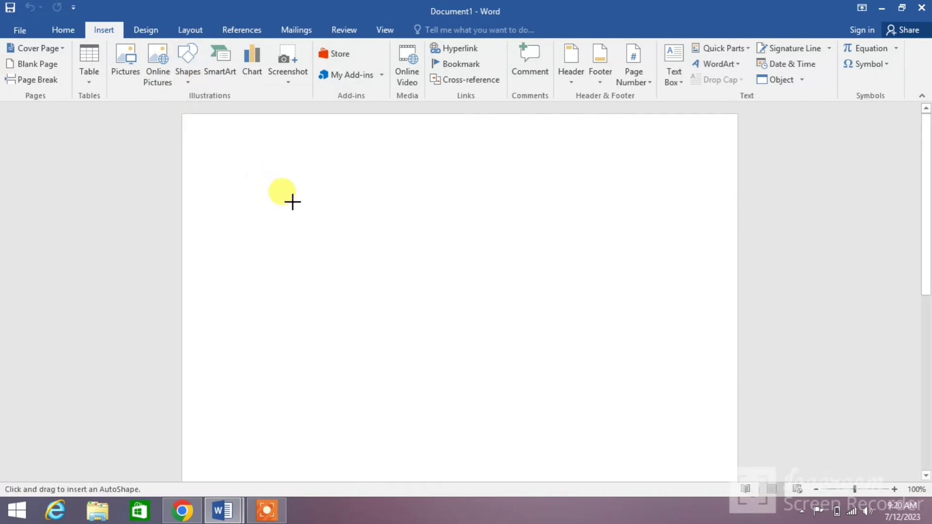
{"action": "mouse_move", "coordinate": [293, 202]}
{"action": "left_mouse_down"}
{"action": "mouse_move", "coordinate": [474, 302]}
{"action": "mouse_move", "coordinate": [561, 390]}
{"action": "left_mouse_up"}
{"action": "left_click", "coordinate": [333, 49]}
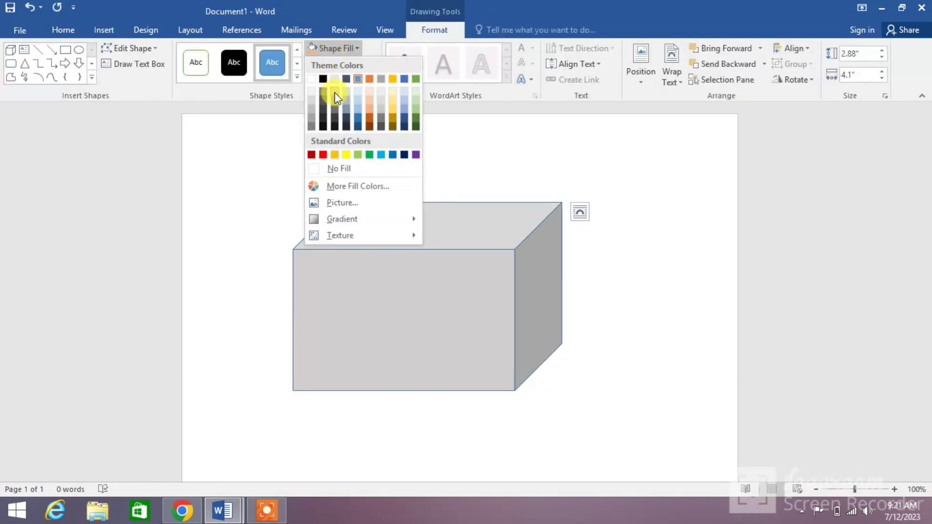
Fill the cube light grey and draw an orange rectangle across its front face.
{"action": "left_click", "coordinate": [333, 92]}
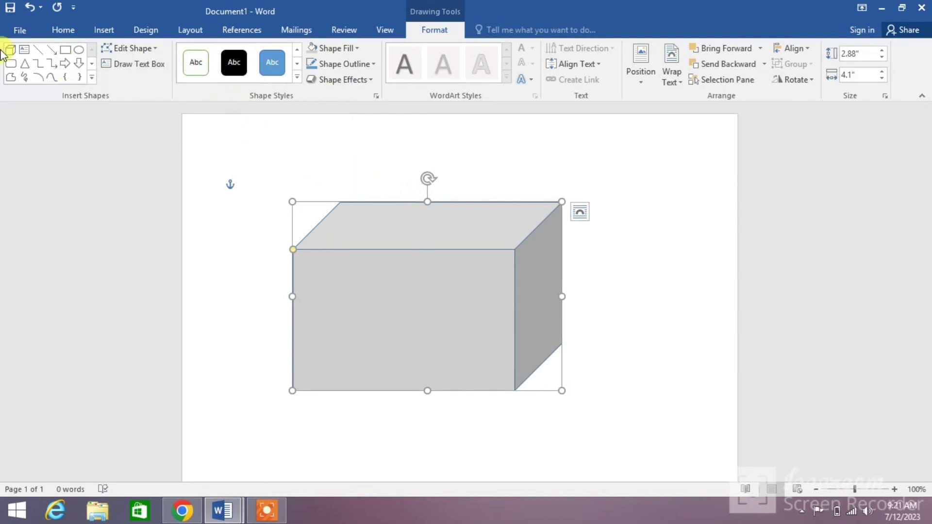
{"action": "left_click", "coordinate": [65, 51]}
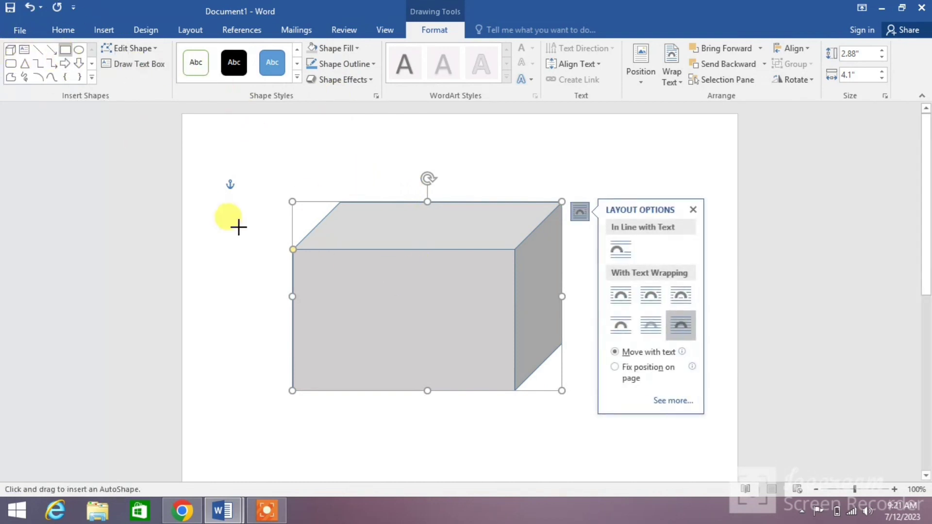
{"action": "mouse_move", "coordinate": [308, 252]}
{"action": "left_mouse_down"}
{"action": "mouse_move", "coordinate": [488, 375]}
{"action": "mouse_move", "coordinate": [494, 389]}
{"action": "left_mouse_up"}
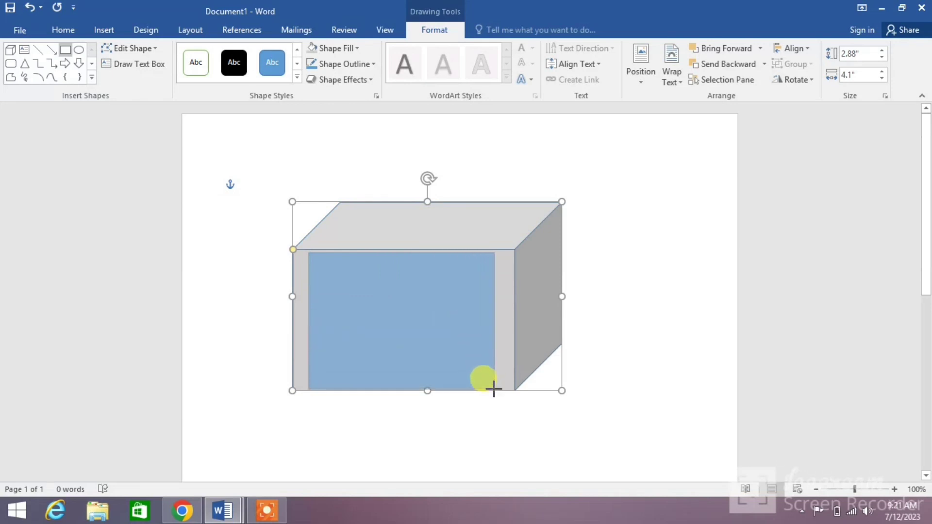
{"action": "left_click", "coordinate": [348, 50]}
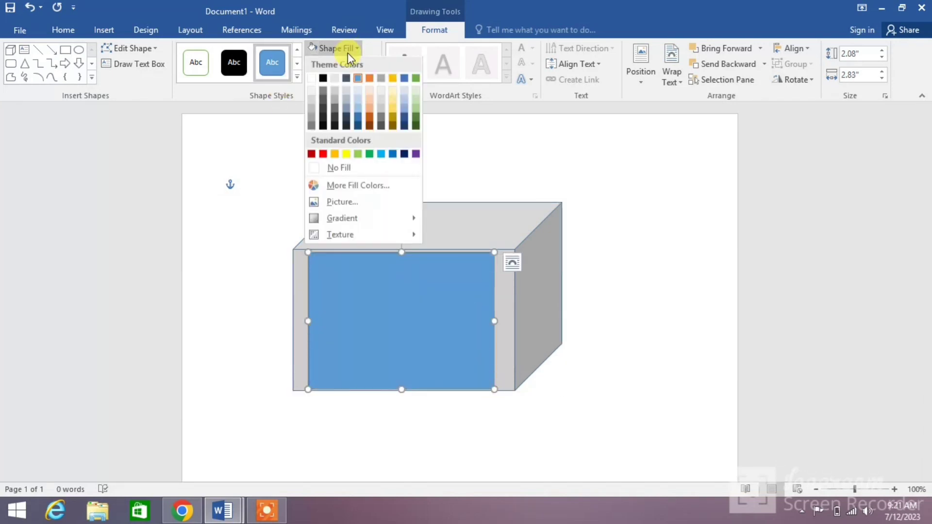
{"action": "left_click", "coordinate": [368, 109]}
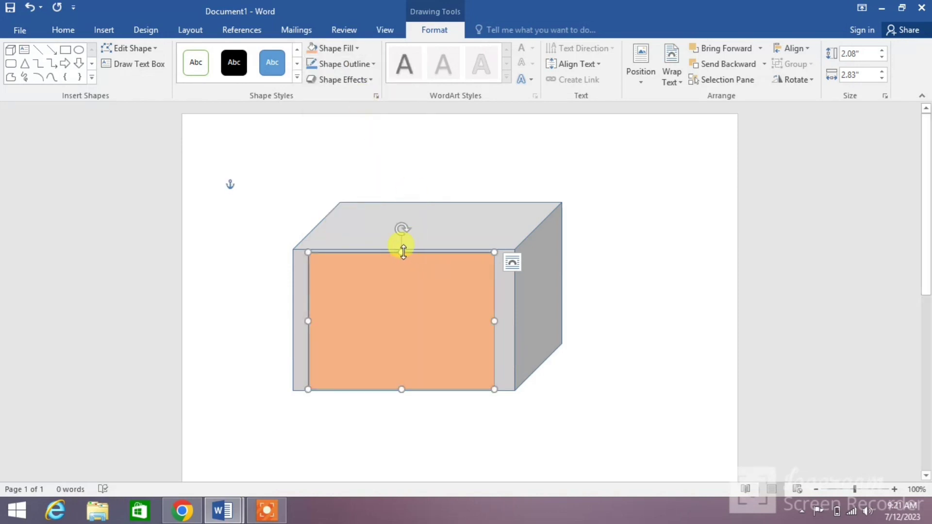
{"action": "left_click_drag", "start_coordinate": [405, 252], "coordinate": [403, 253]}
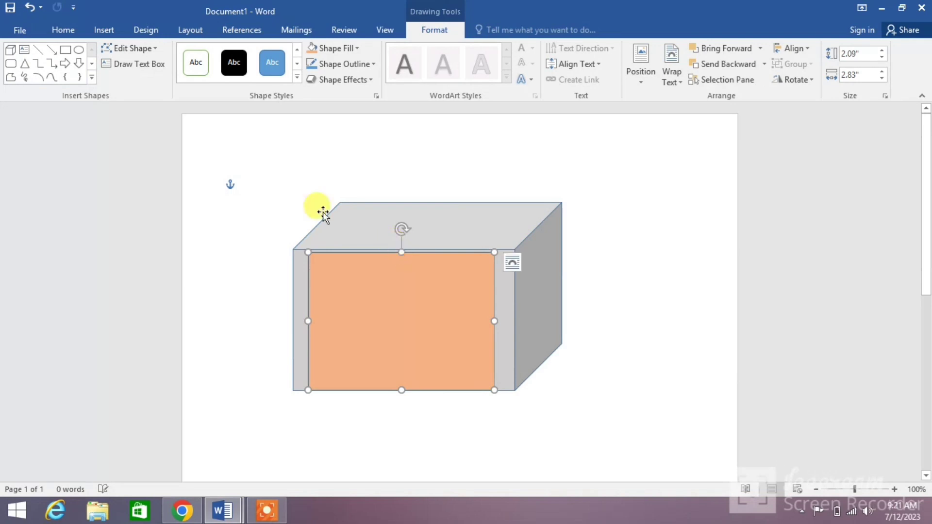
Draw a circle inside the orange rectangle, enlarge it, and fill it light blue-grey.
{"action": "left_click", "coordinate": [76, 51]}
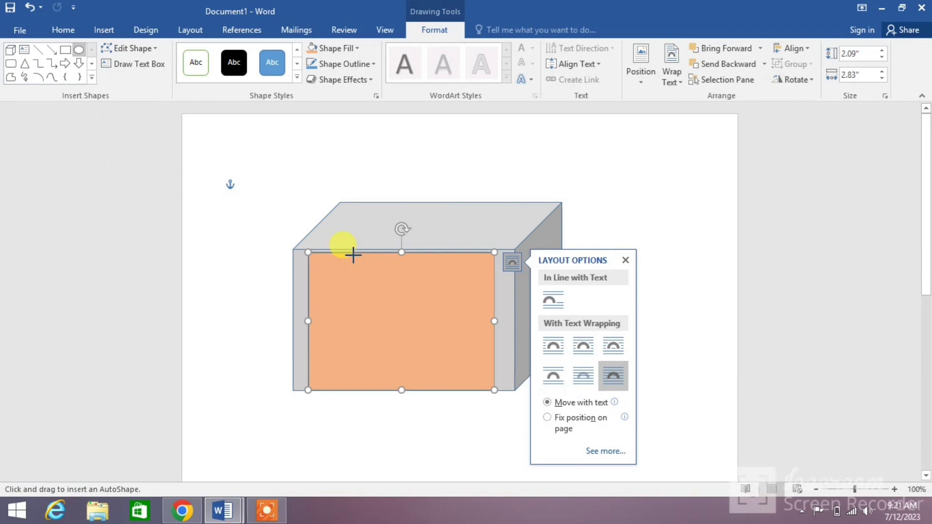
{"action": "left_click_drag", "start_coordinate": [353, 254], "coordinate": [451, 359]}
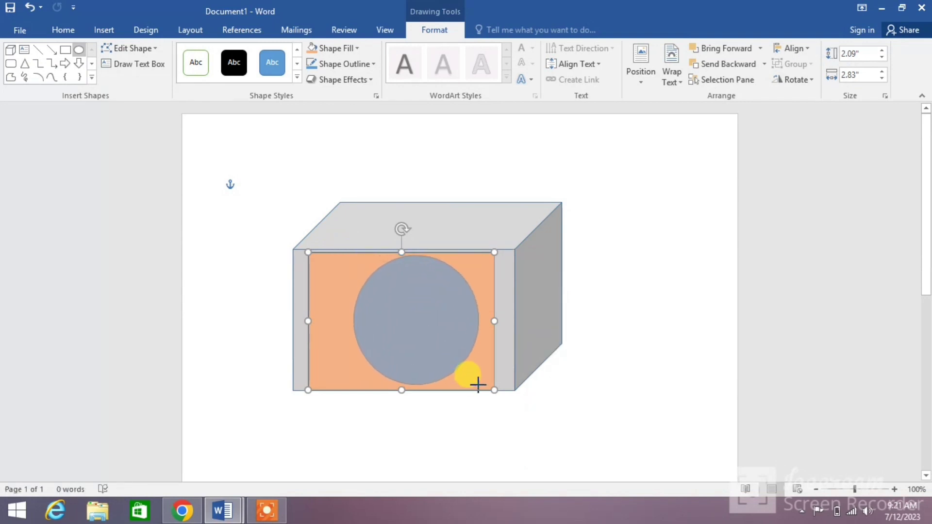
{"action": "mouse_move", "coordinate": [452, 359]}
{"action": "left_mouse_down"}
{"action": "mouse_move", "coordinate": [479, 391]}
{"action": "mouse_move", "coordinate": [421, 340]}
{"action": "mouse_move", "coordinate": [472, 320]}
{"action": "left_mouse_up"}
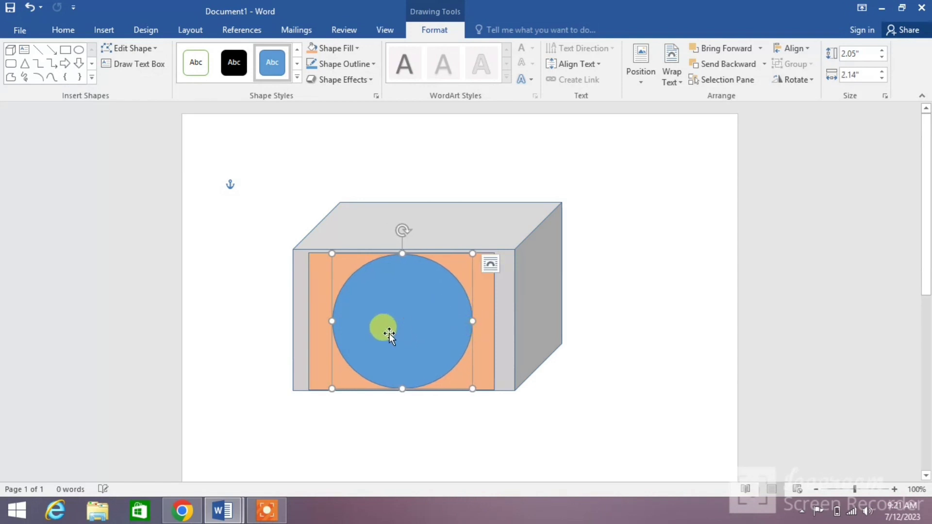
{"action": "left_click", "coordinate": [346, 48]}
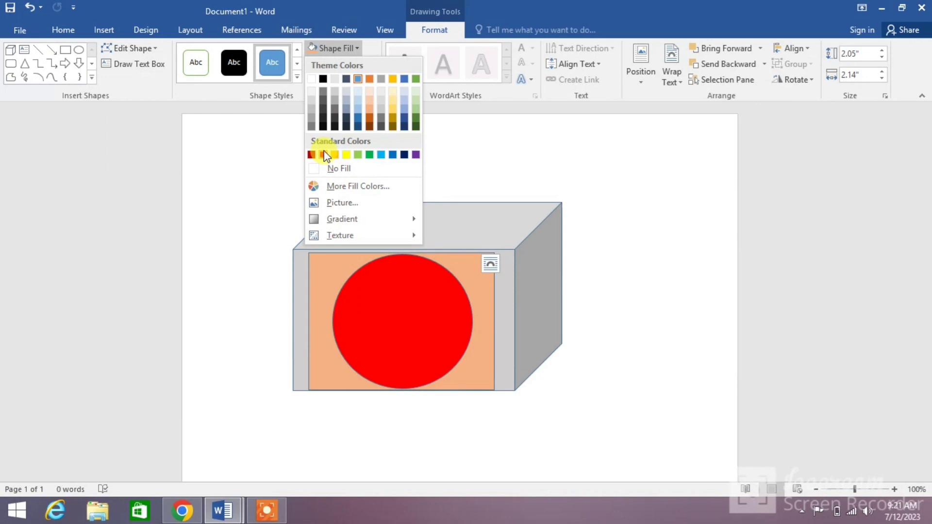
{"action": "left_click", "coordinate": [347, 89]}
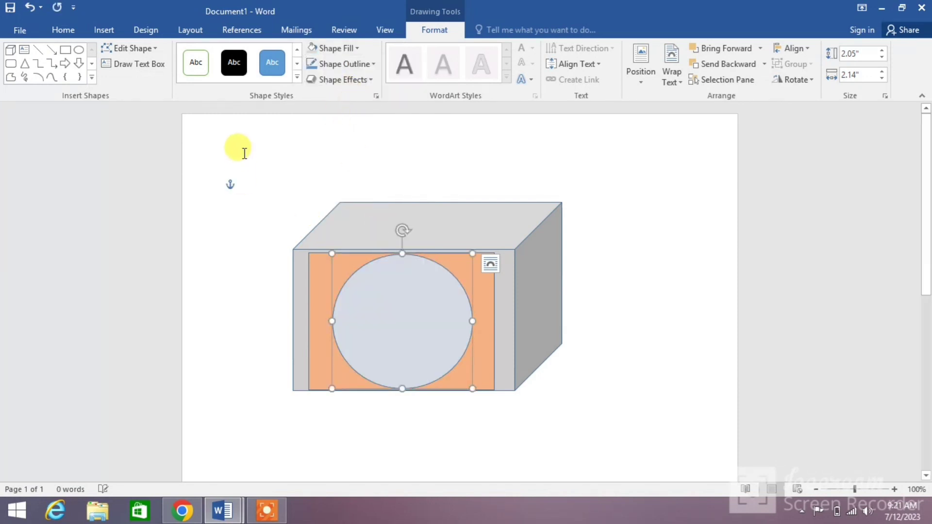
Draw a right arrow across the middle of the circle and fill it red.
{"action": "left_click", "coordinate": [66, 68]}
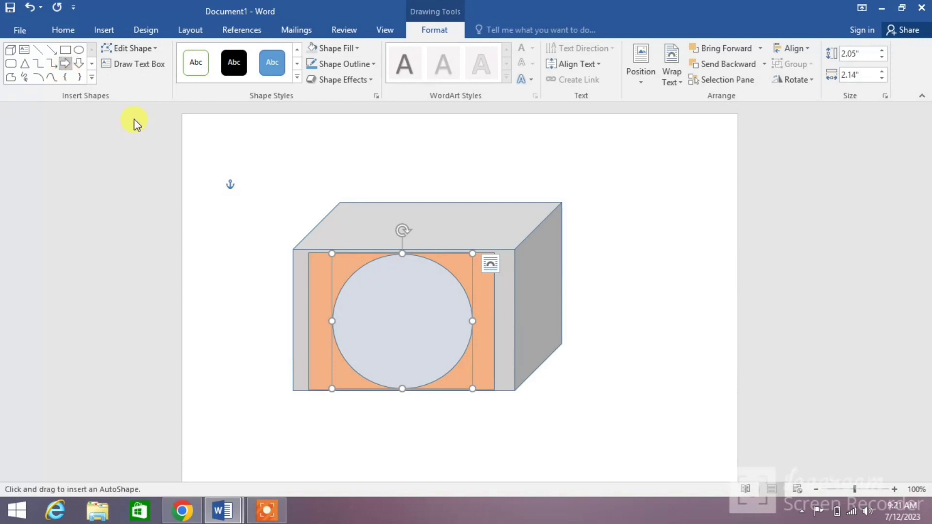
{"action": "mouse_move", "coordinate": [336, 315]}
{"action": "left_mouse_down"}
{"action": "mouse_move", "coordinate": [450, 339]}
{"action": "mouse_move", "coordinate": [469, 334]}
{"action": "left_mouse_up"}
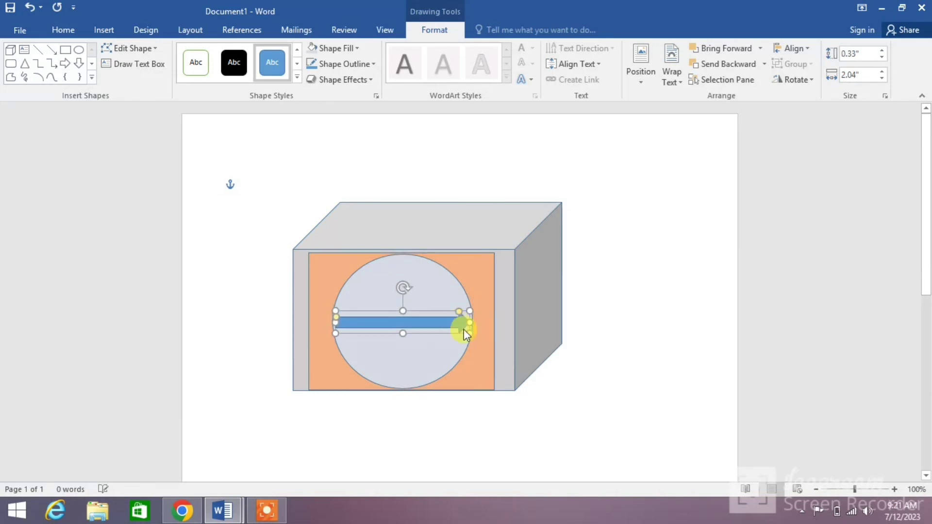
{"action": "left_click", "coordinate": [345, 46]}
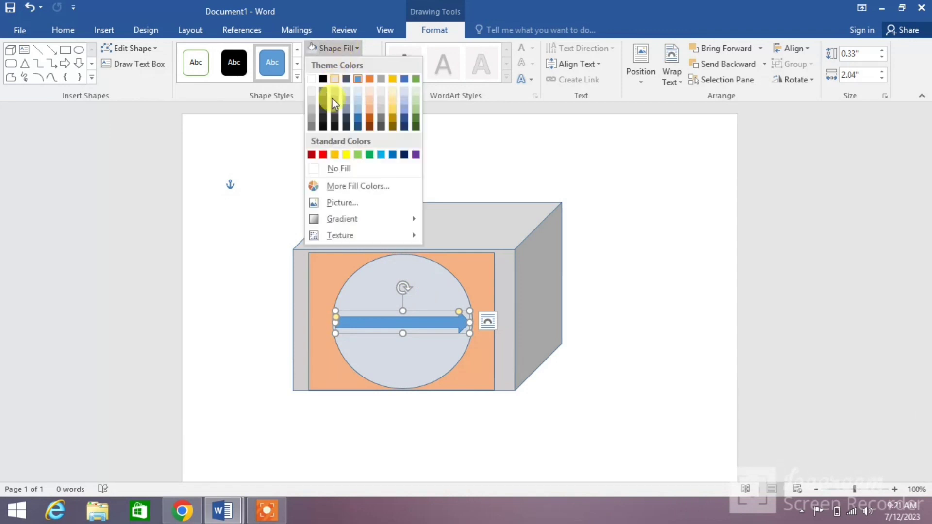
{"action": "left_click", "coordinate": [320, 152]}
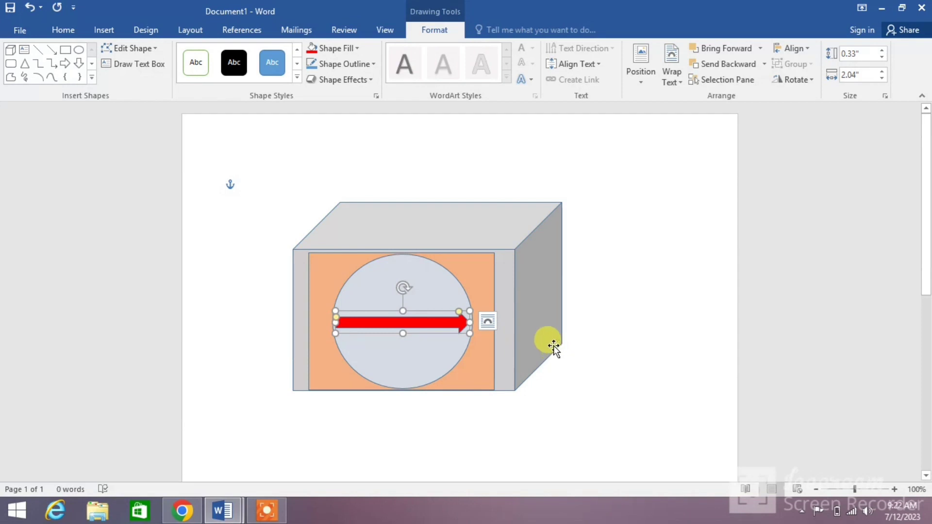
Select the box, rectangle, circle and arrow, group them, and nudge the group slightly.
{"action": "left_click", "coordinate": [538, 301]}
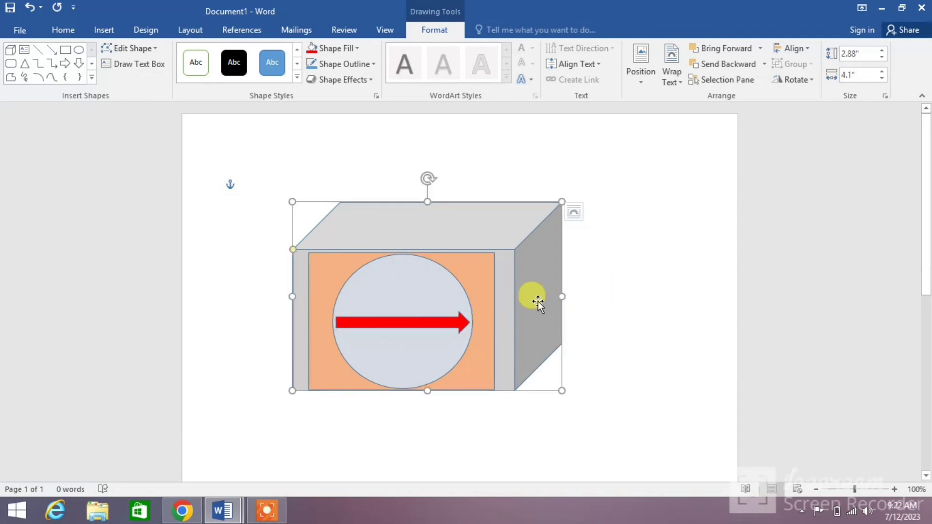
{"action": "left_click", "coordinate": [653, 292]}
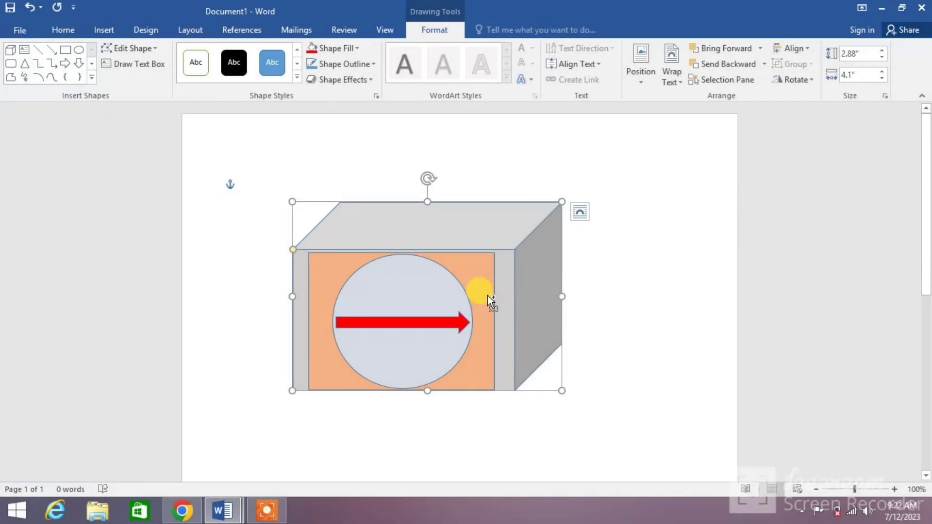
{"action": "left_click", "coordinate": [482, 291], "text": "shift"}
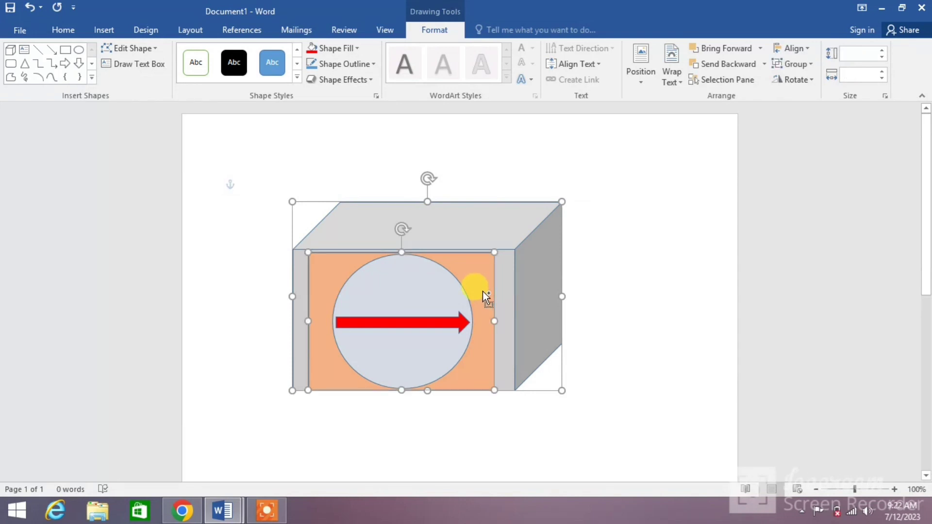
{"action": "left_click", "coordinate": [436, 296], "text": "shift"}
{"action": "left_click", "coordinate": [442, 321], "text": "shift"}
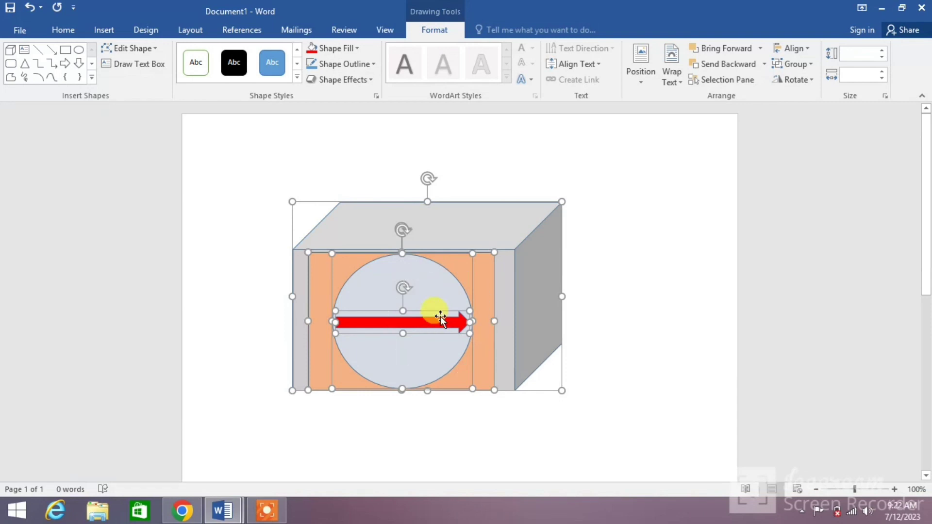
{"action": "right_click", "coordinate": [438, 301]}
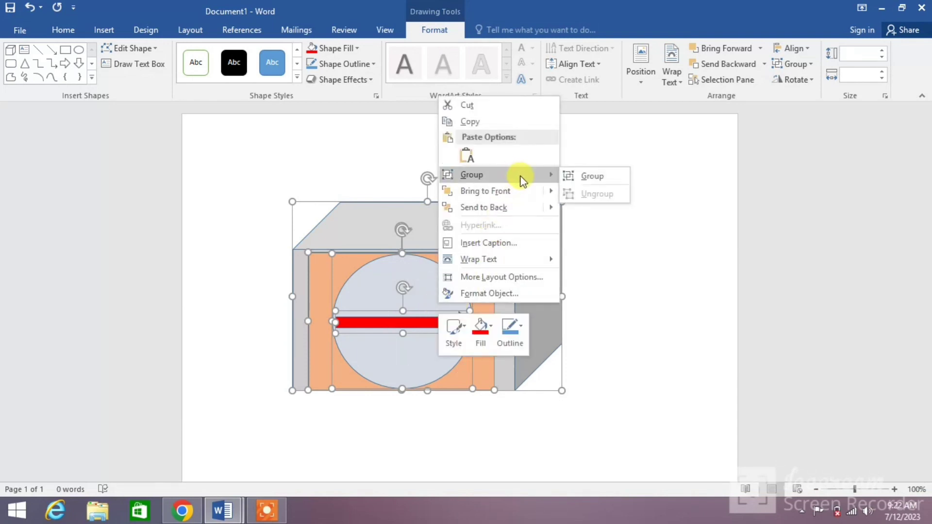
{"action": "mouse_move", "coordinate": [480, 175]}
{"action": "left_click", "coordinate": [579, 177]}
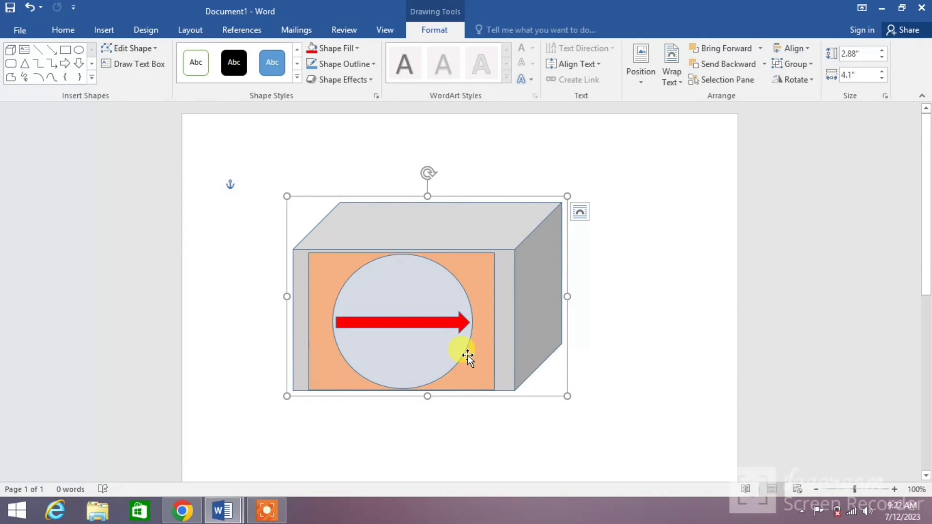
{"action": "mouse_move", "coordinate": [495, 265]}
{"action": "left_mouse_down"}
{"action": "mouse_move", "coordinate": [465, 264]}
{"action": "mouse_move", "coordinate": [553, 301]}
{"action": "mouse_move", "coordinate": [480, 293]}
{"action": "left_mouse_up"}
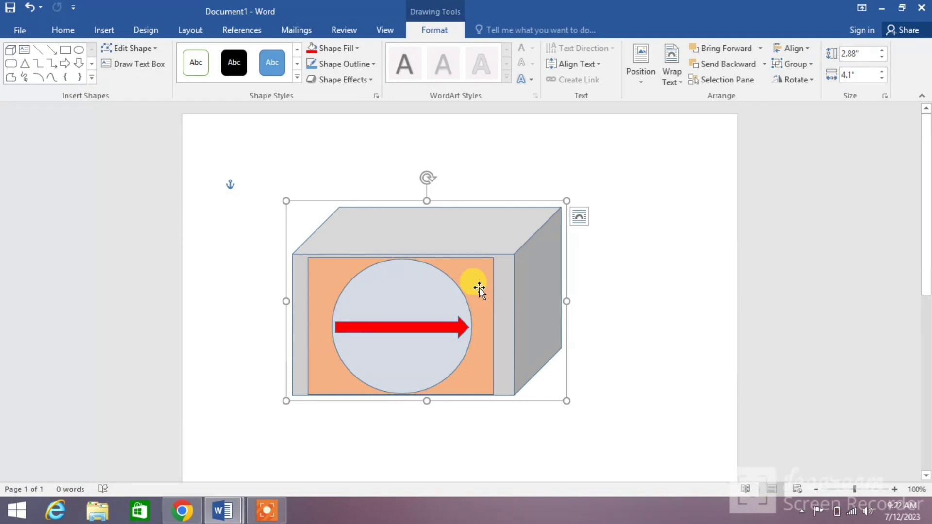
Ungroup the drawing into its separate shapes.
{"action": "right_click", "coordinate": [479, 288]}
{"action": "mouse_move", "coordinate": [513, 159]}
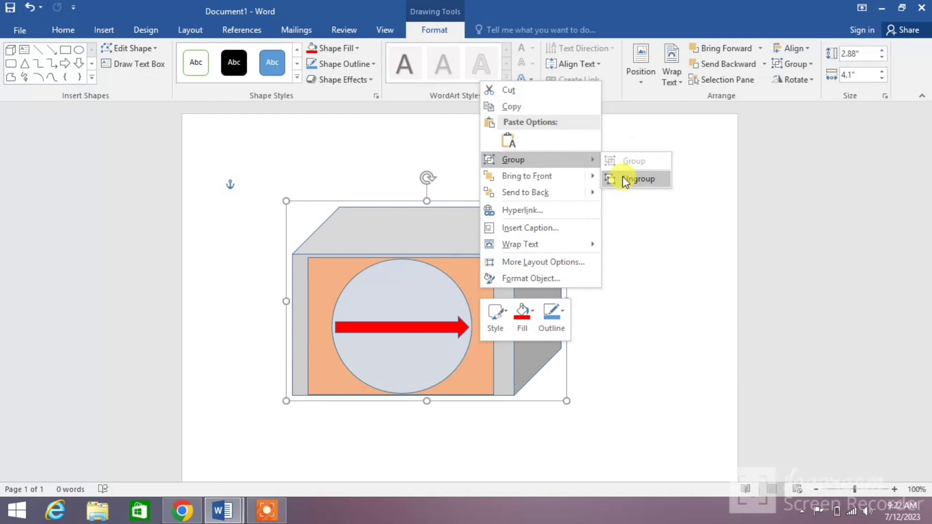
{"action": "left_click", "coordinate": [622, 178]}
{"action": "left_click", "coordinate": [628, 259]}
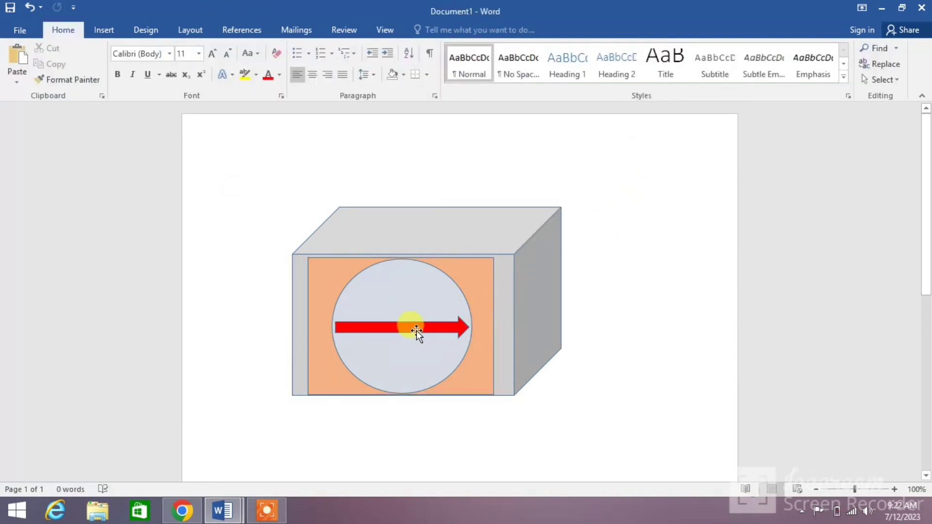
Move the red arrow below the grey box.
{"action": "left_click", "coordinate": [416, 330]}
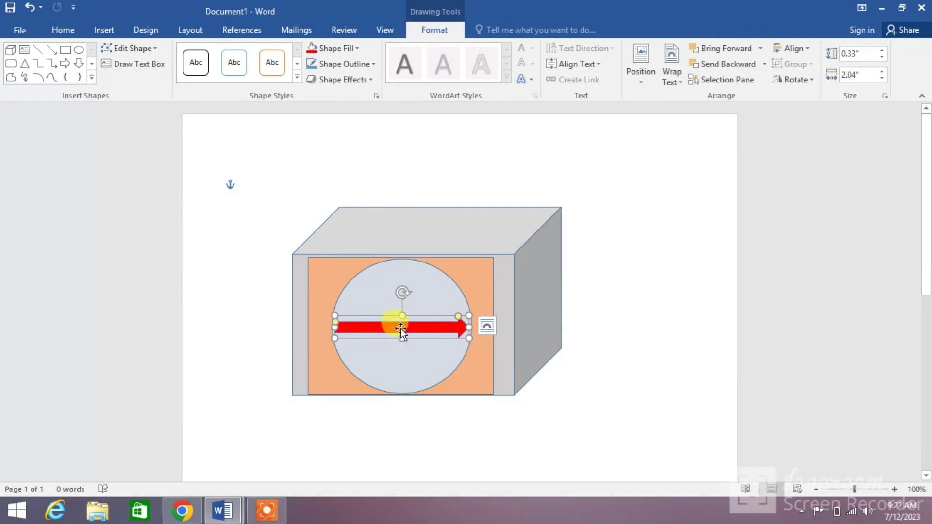
{"action": "left_click_drag", "start_coordinate": [400, 328], "coordinate": [536, 381]}
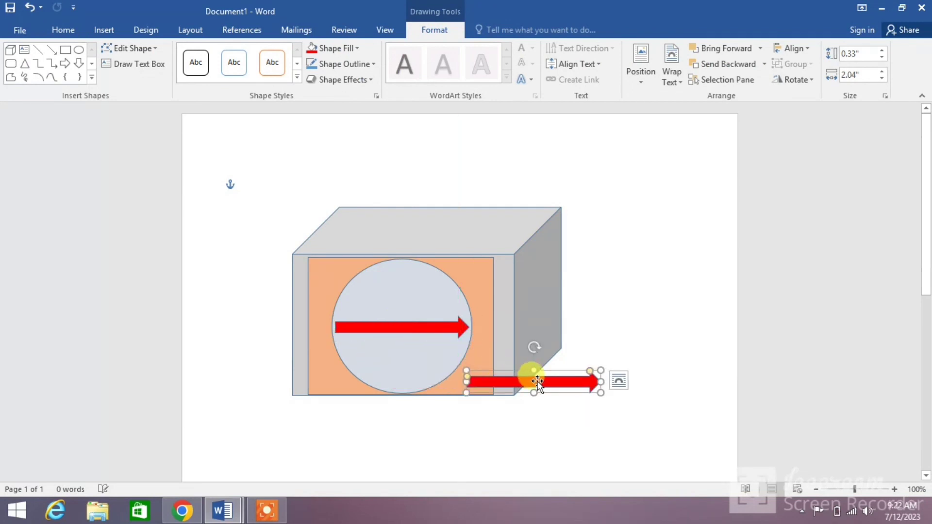
{"action": "key", "text": "ctrl+z"}
{"action": "left_click", "coordinate": [426, 326]}
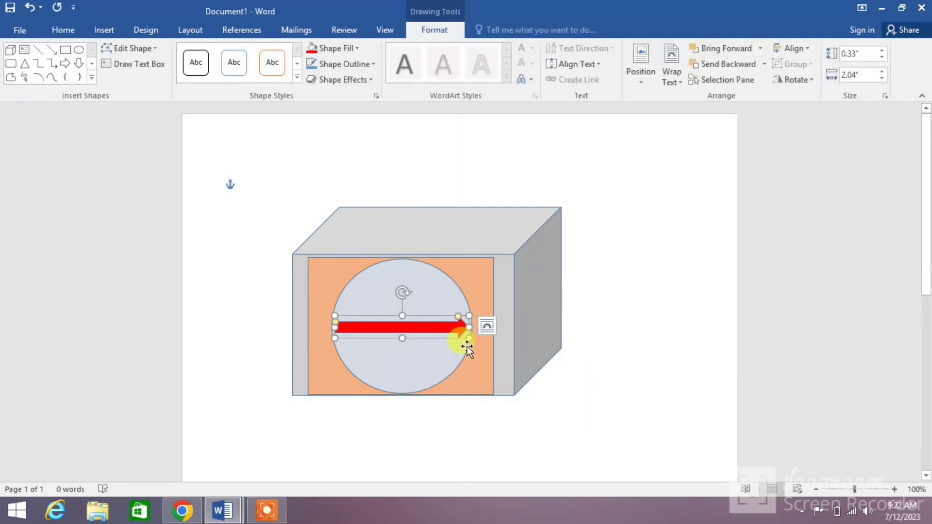
{"action": "left_click_drag", "start_coordinate": [450, 337], "coordinate": [507, 456]}
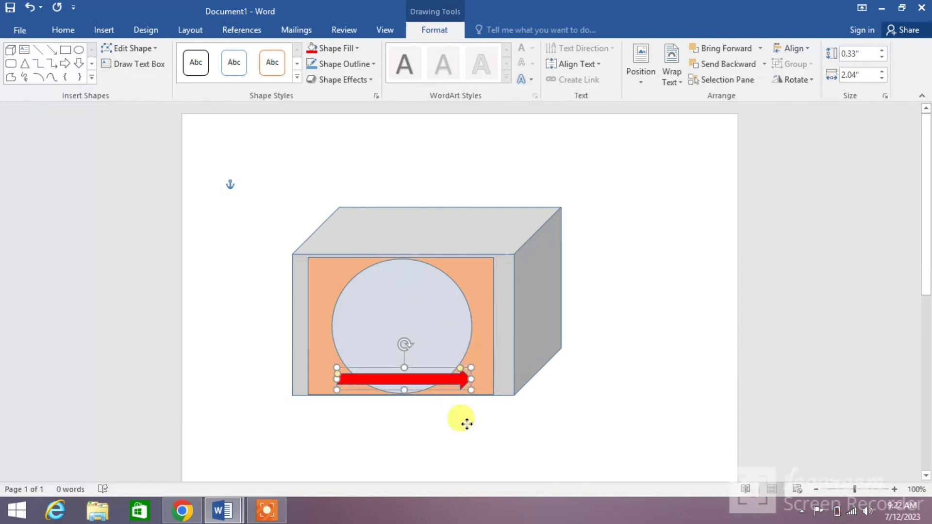
Move the circle right of the box and the rectangle over its top-right corner.
{"action": "left_click", "coordinate": [391, 333]}
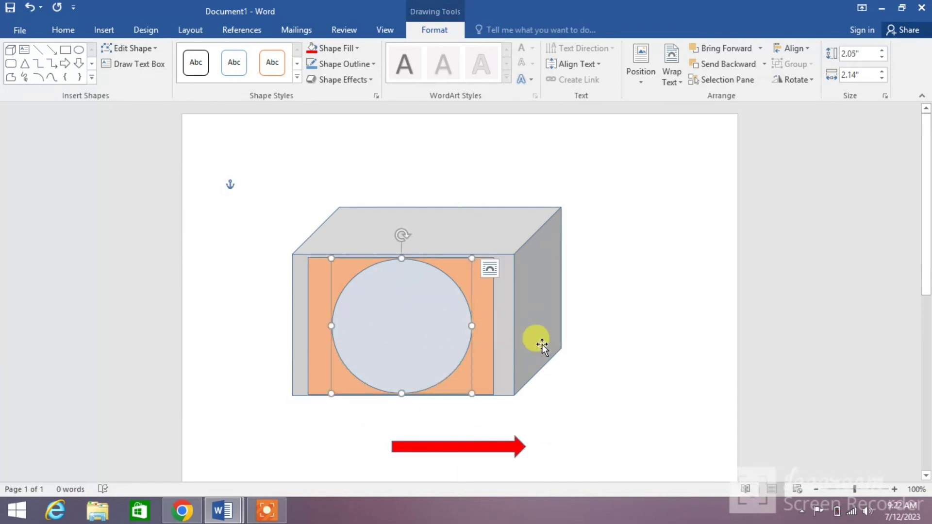
{"action": "left_click_drag", "start_coordinate": [386, 316], "coordinate": [612, 364]}
{"action": "left_click", "coordinate": [380, 317]}
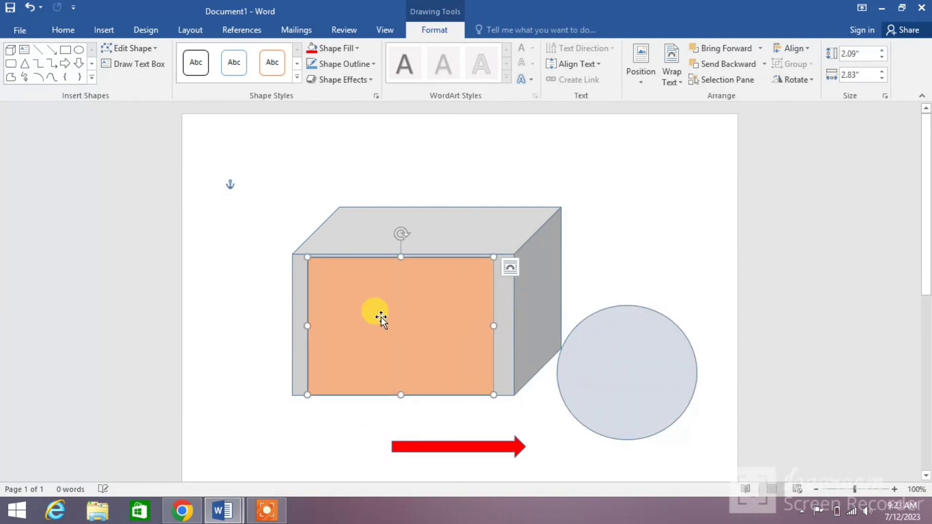
{"action": "left_click_drag", "start_coordinate": [414, 318], "coordinate": [546, 266]}
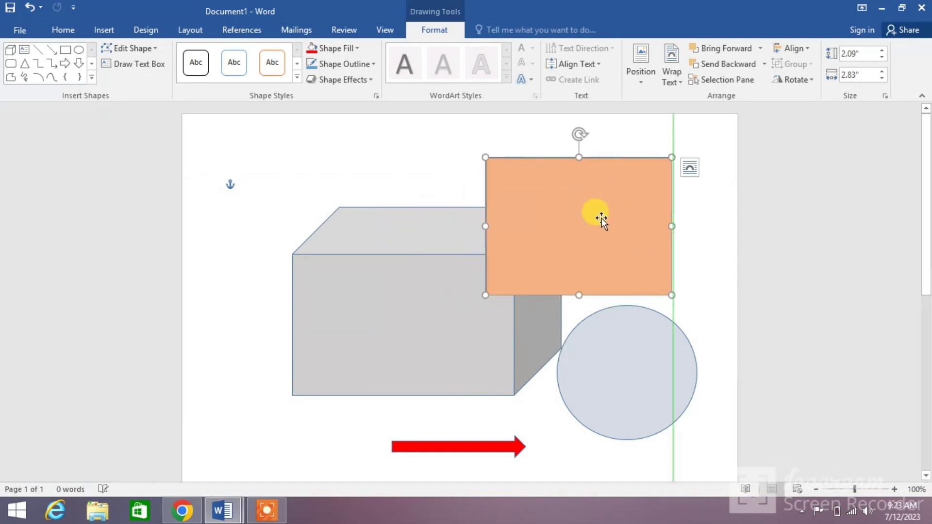